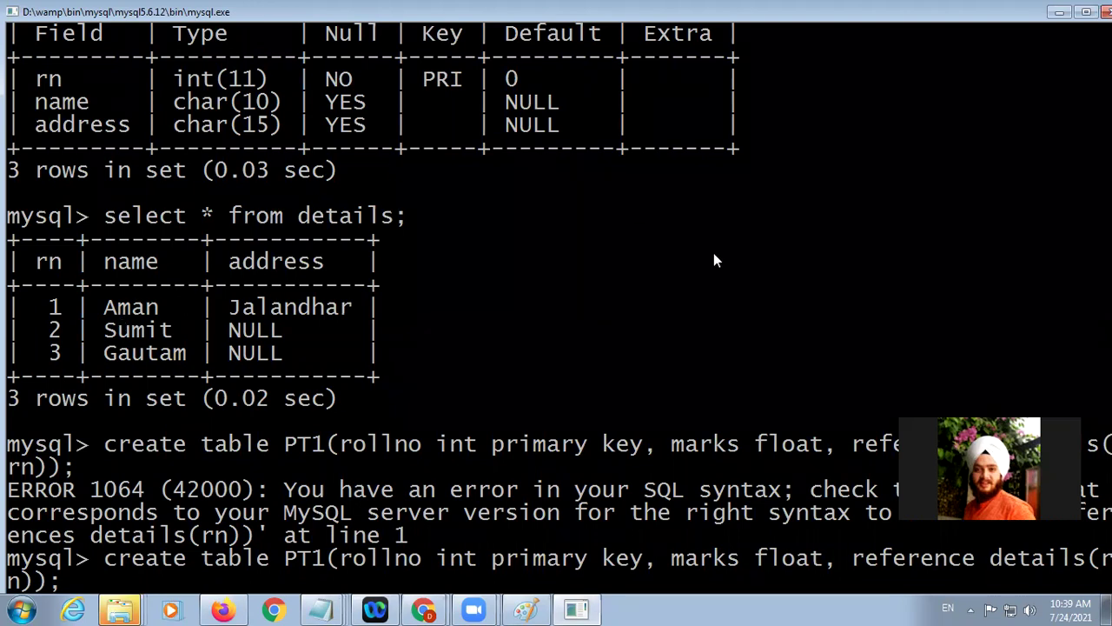
Create table PT2 with rollno int references details(rn) and marks float, and insert the values (6,90) into it.
{"action": "key", "text": "Return"}
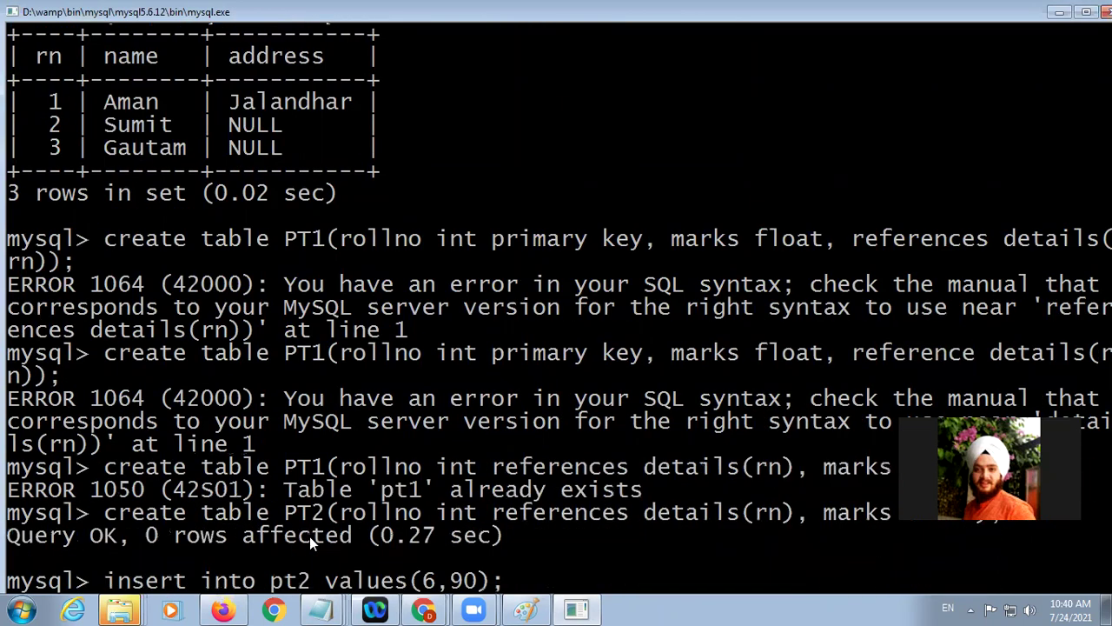
{"action": "key", "text": "Return"}
{"action": "key", "text": "Up"}
{"action": "key", "text": "Up"}
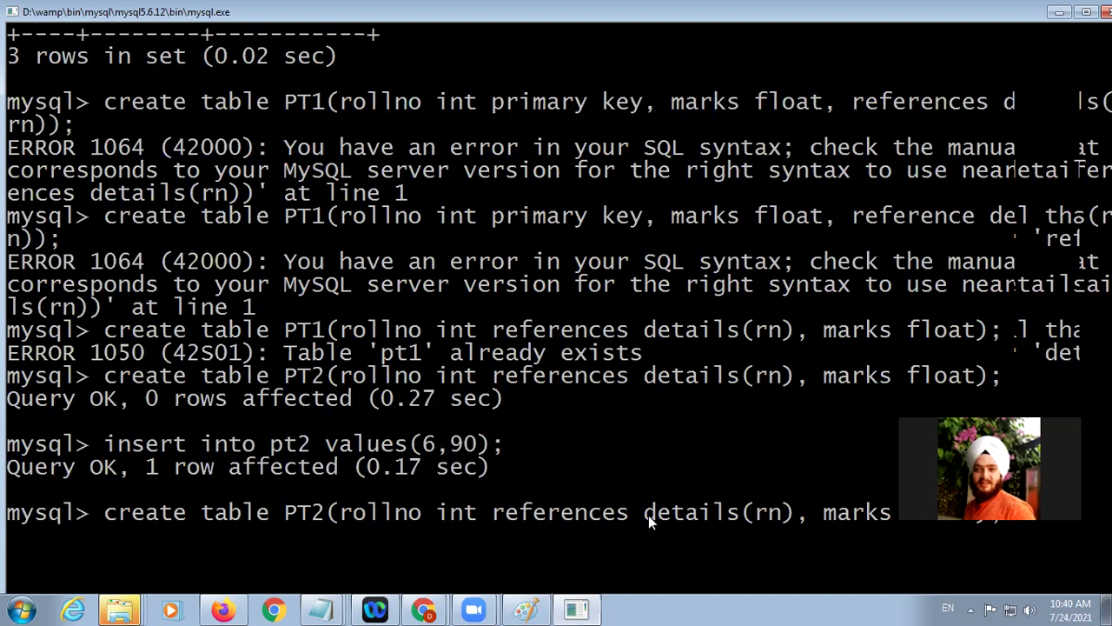
Switch to Access 2013, open Database3.accdb and enable its disabled content.
{"action": "left_click", "coordinate": [10, 608]}
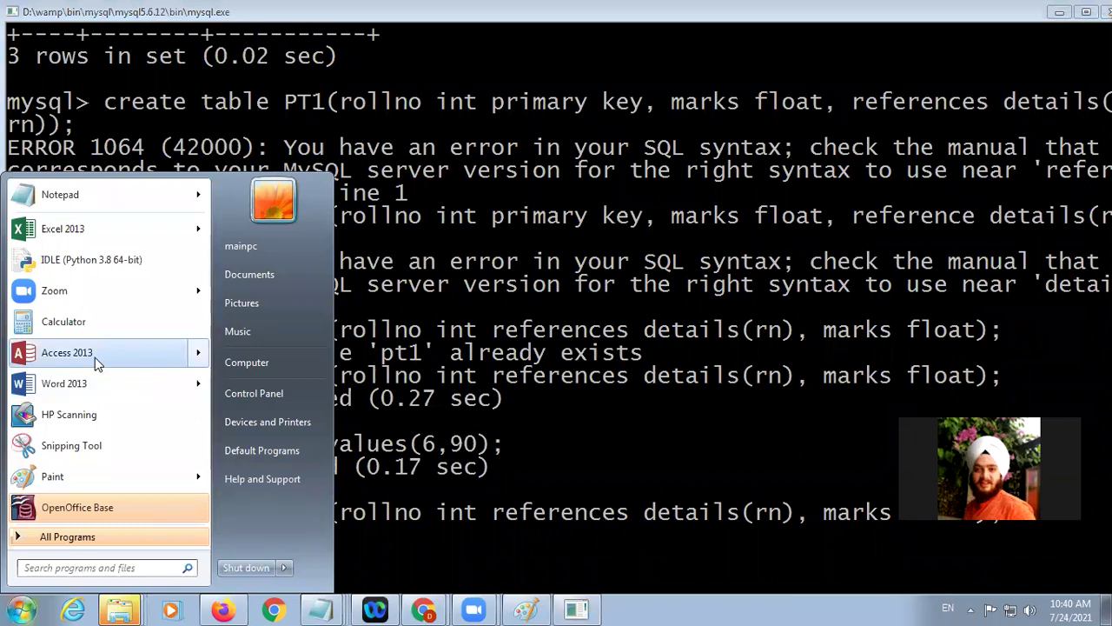
{"action": "mouse_move", "coordinate": [95, 357]}
{"action": "left_click", "coordinate": [312, 252]}
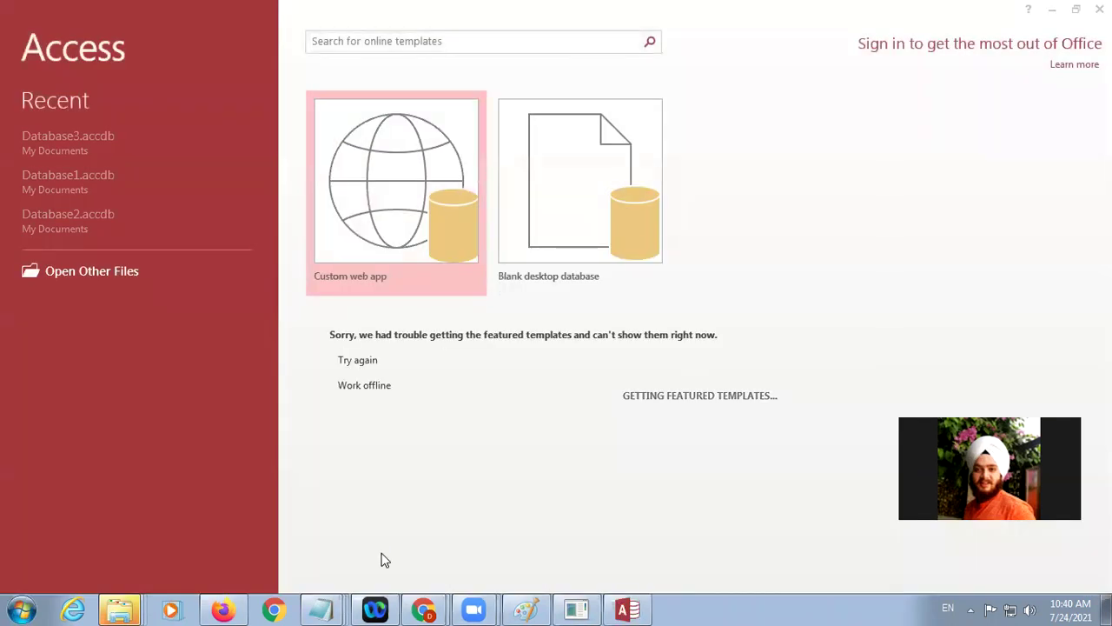
{"action": "left_click", "coordinate": [84, 140]}
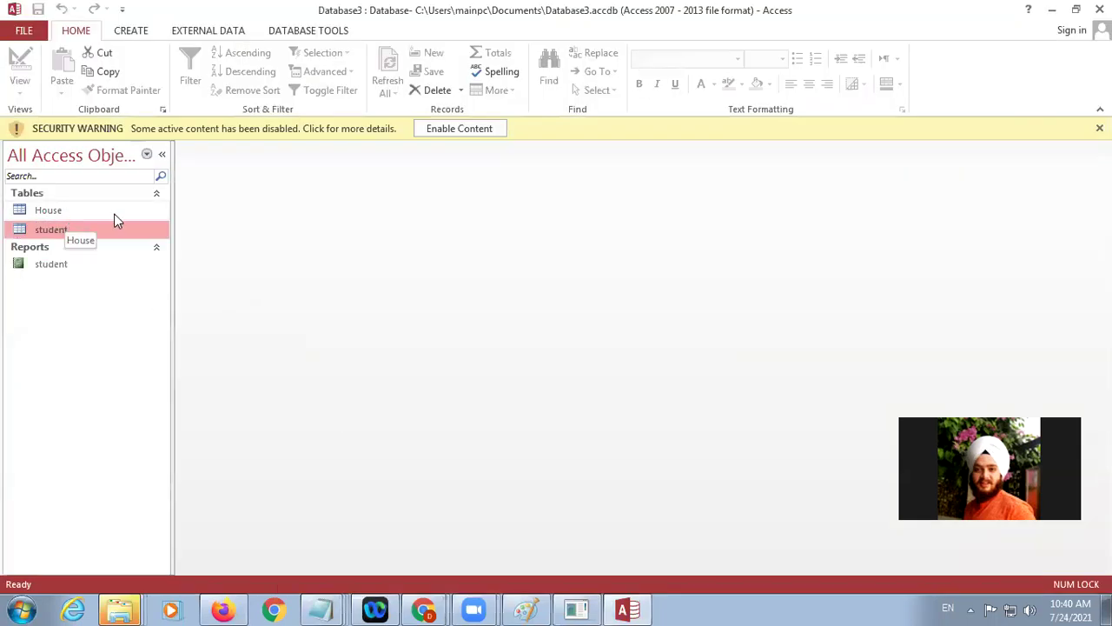
{"action": "left_click", "coordinate": [480, 129]}
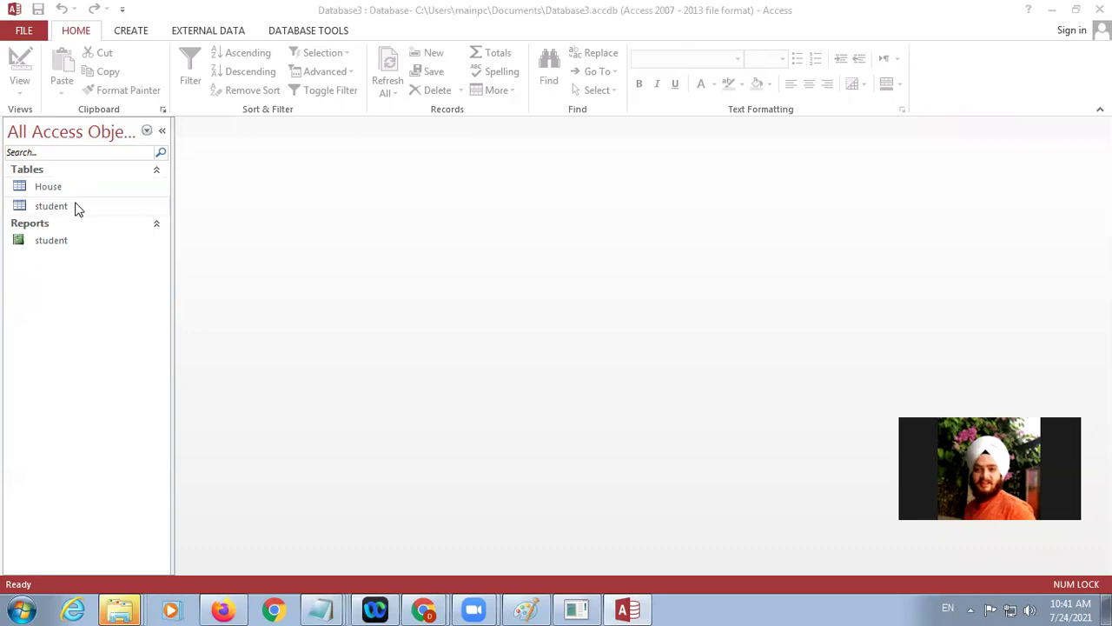
Open the relationships diagram of the database.
{"action": "left_click", "coordinate": [300, 36]}
{"action": "left_click", "coordinate": [299, 36]}
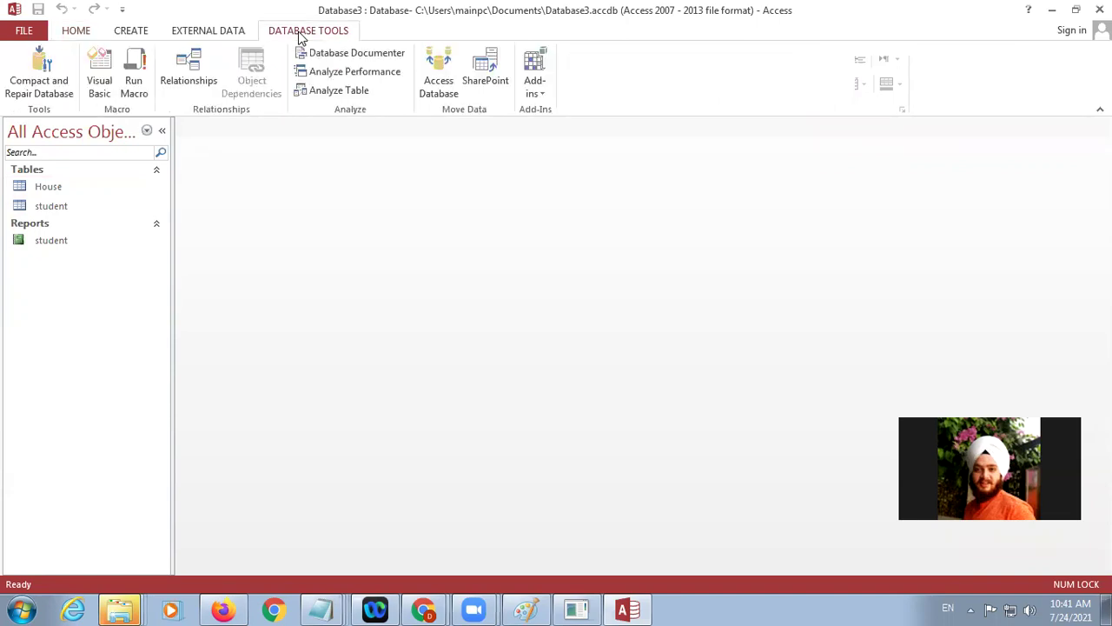
{"action": "left_click", "coordinate": [187, 78]}
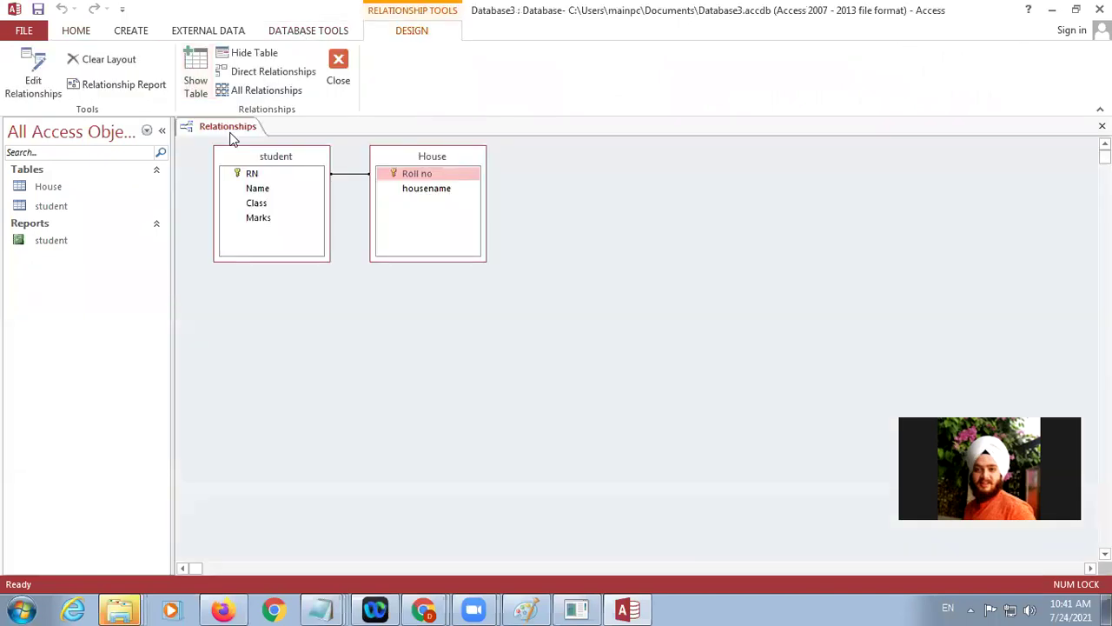
Shift the student table slightly lower in the diagram and delete the existing relationship between student and House.
{"action": "left_click", "coordinate": [309, 156]}
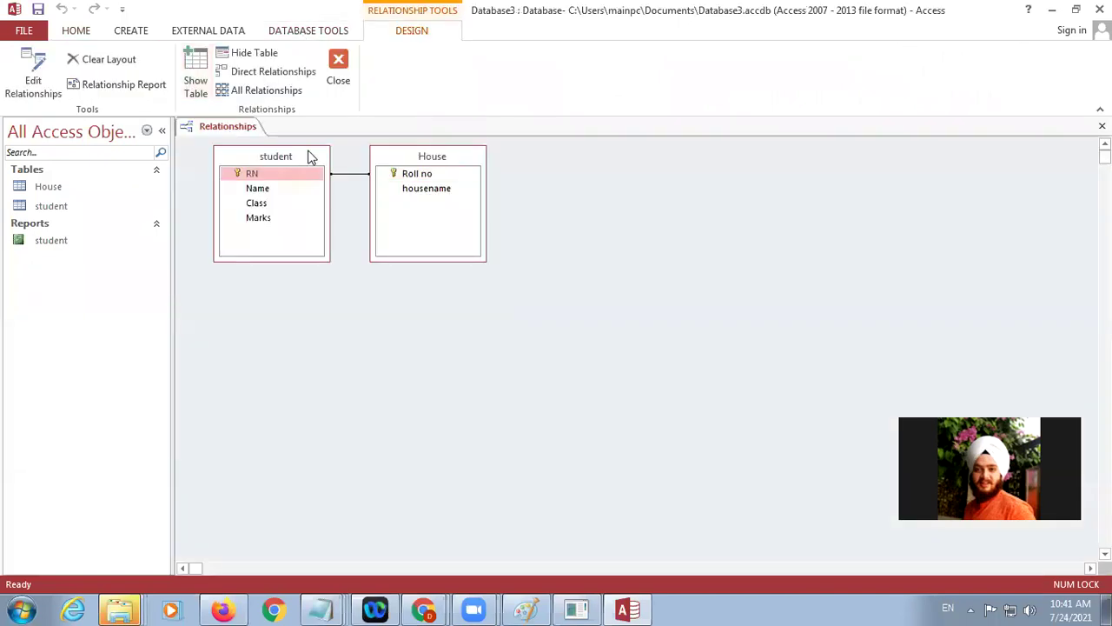
{"action": "left_click_drag", "start_coordinate": [309, 156], "coordinate": [294, 187]}
{"action": "right_click", "coordinate": [346, 189]}
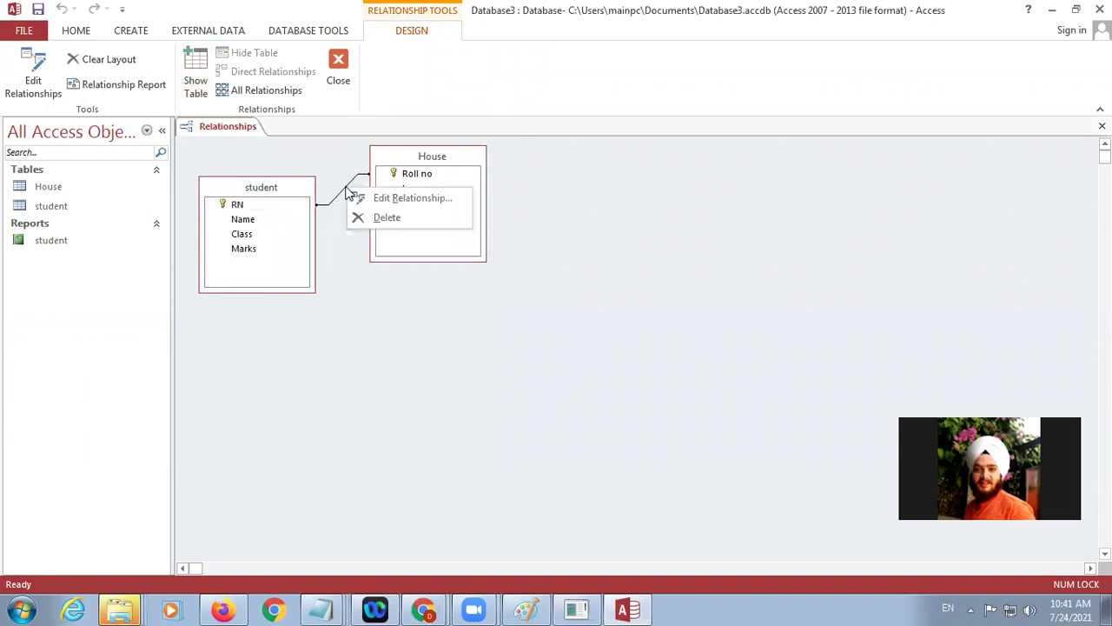
{"action": "left_click", "coordinate": [385, 219]}
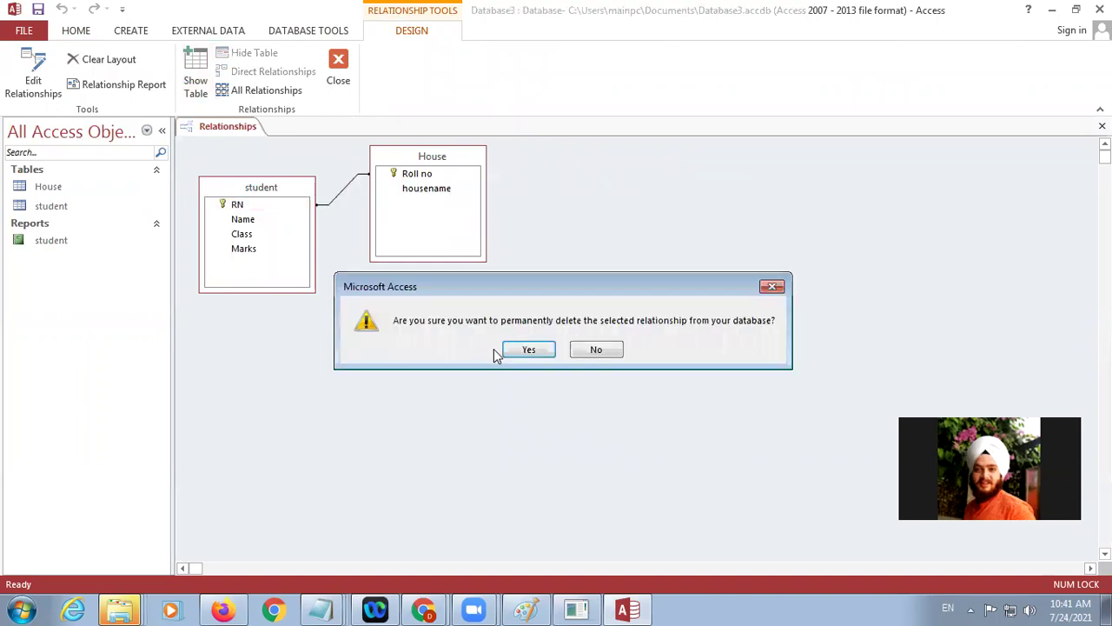
{"action": "left_click", "coordinate": [522, 349]}
Move the House table farther away from the student table in the relationships diagram.
{"action": "left_click", "coordinate": [293, 201]}
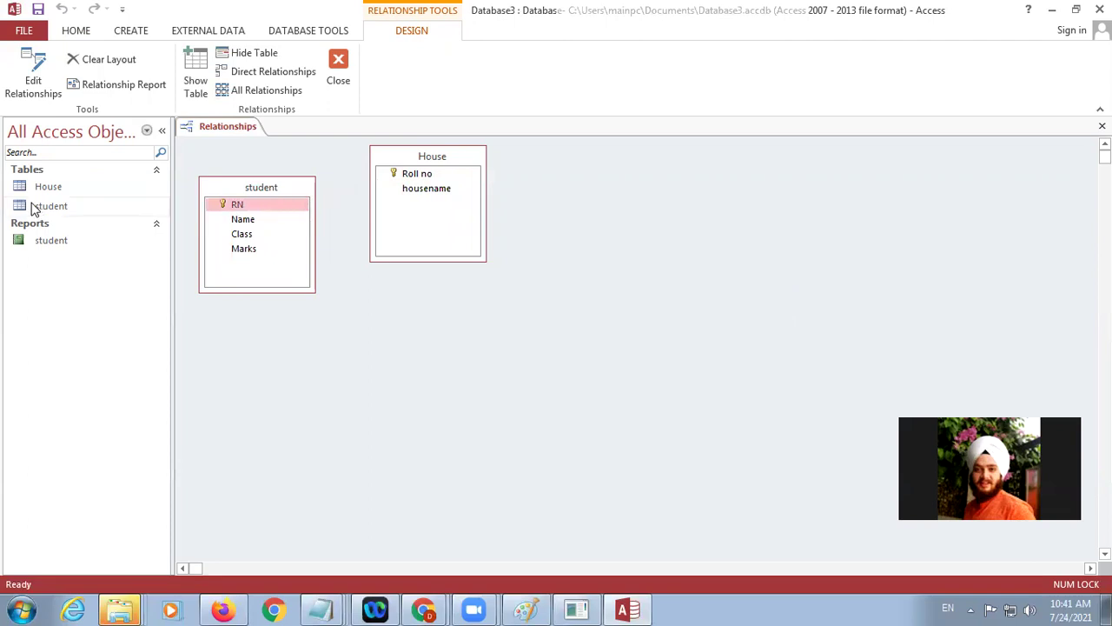
{"action": "left_click", "coordinate": [52, 185]}
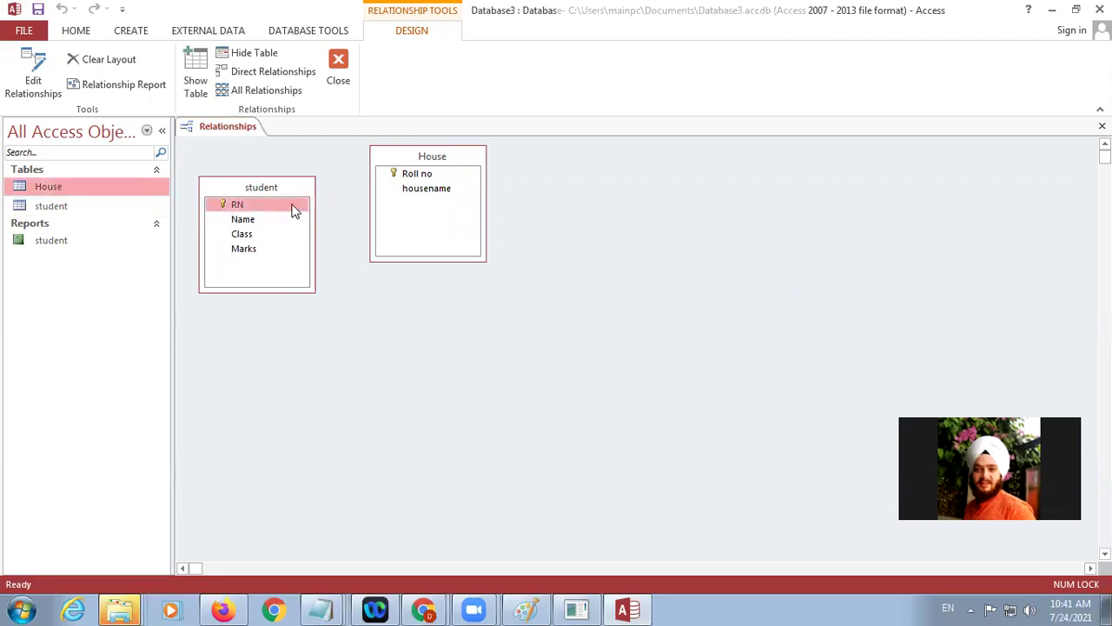
{"action": "right_click", "coordinate": [295, 205]}
{"action": "right_click", "coordinate": [258, 184]}
{"action": "right_click", "coordinate": [259, 185]}
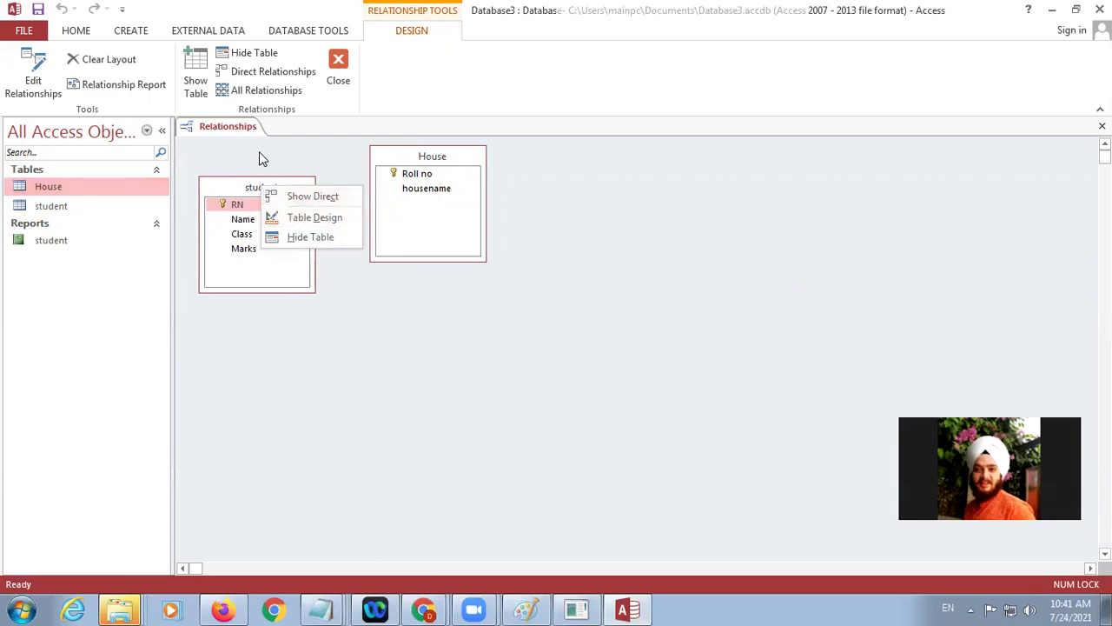
{"action": "left_click", "coordinate": [426, 171]}
{"action": "left_click_drag", "start_coordinate": [425, 163], "coordinate": [551, 190]}
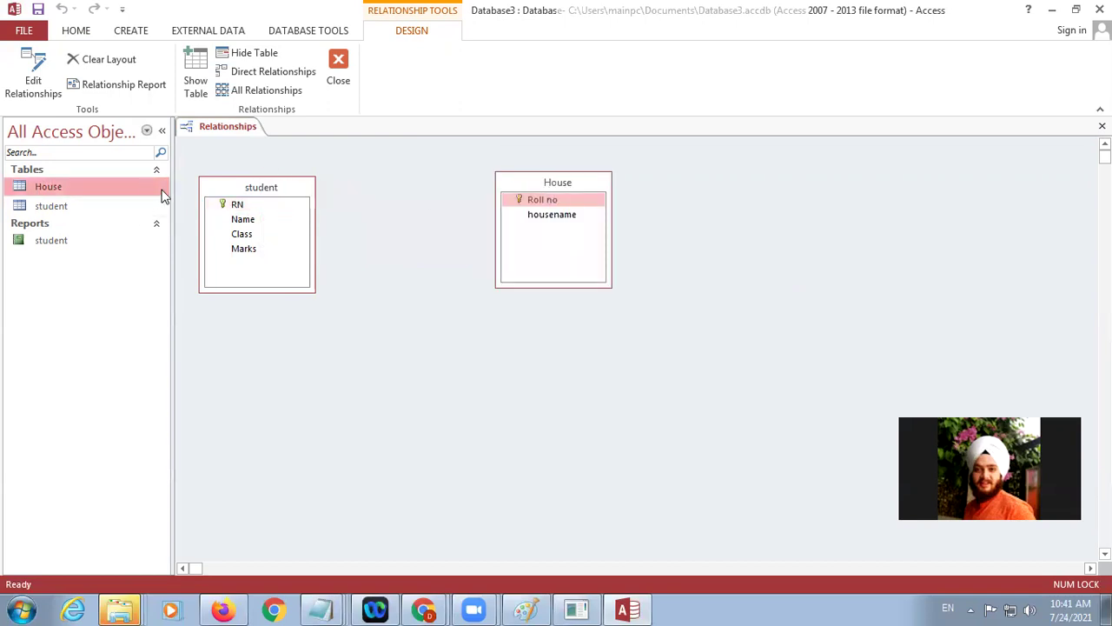
Try to relate RN in student to Roll no in House with referential integrity, cascade update and cascade delete enabled.
{"action": "left_click", "coordinate": [231, 186]}
{"action": "left_click_drag", "start_coordinate": [267, 193], "coordinate": [542, 205]}
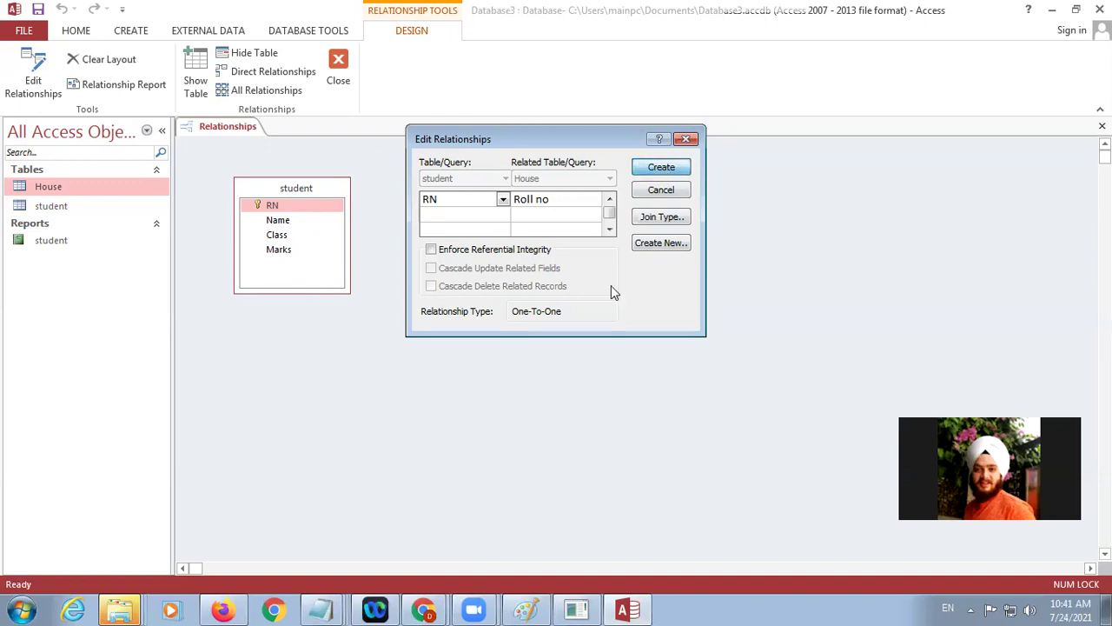
{"action": "left_click", "coordinate": [432, 250]}
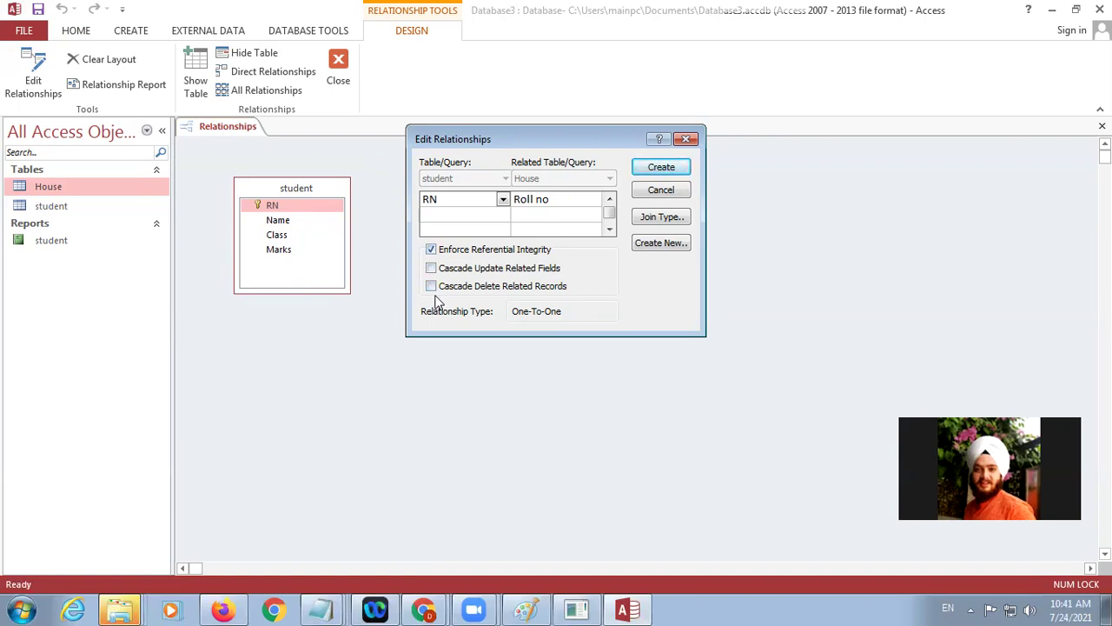
{"action": "left_click", "coordinate": [432, 286]}
{"action": "left_click", "coordinate": [431, 267]}
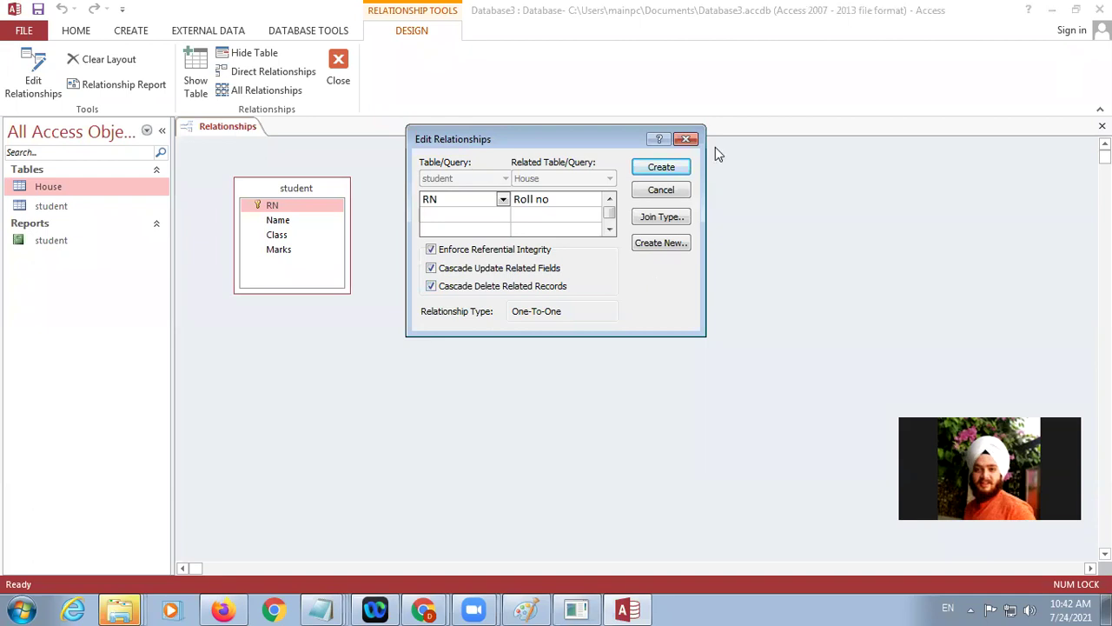
{"action": "left_click", "coordinate": [662, 165]}
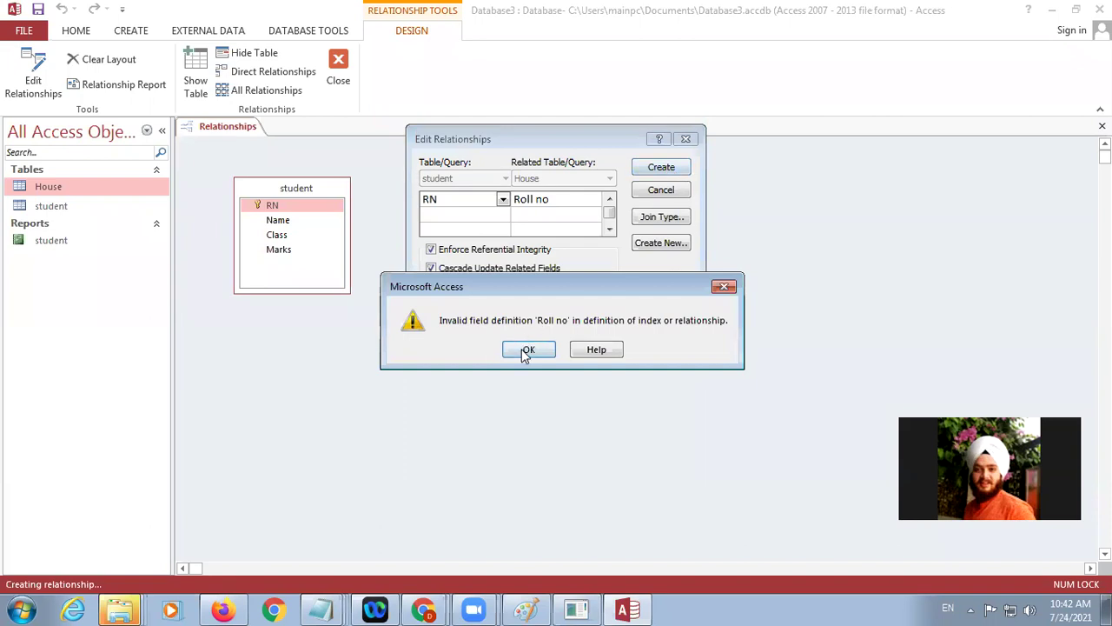
{"action": "left_click", "coordinate": [525, 348]}
Create the RN to Roll no relationship without cascade update or cascade delete, and move the House table lower in the diagram.
{"action": "left_click", "coordinate": [430, 286]}
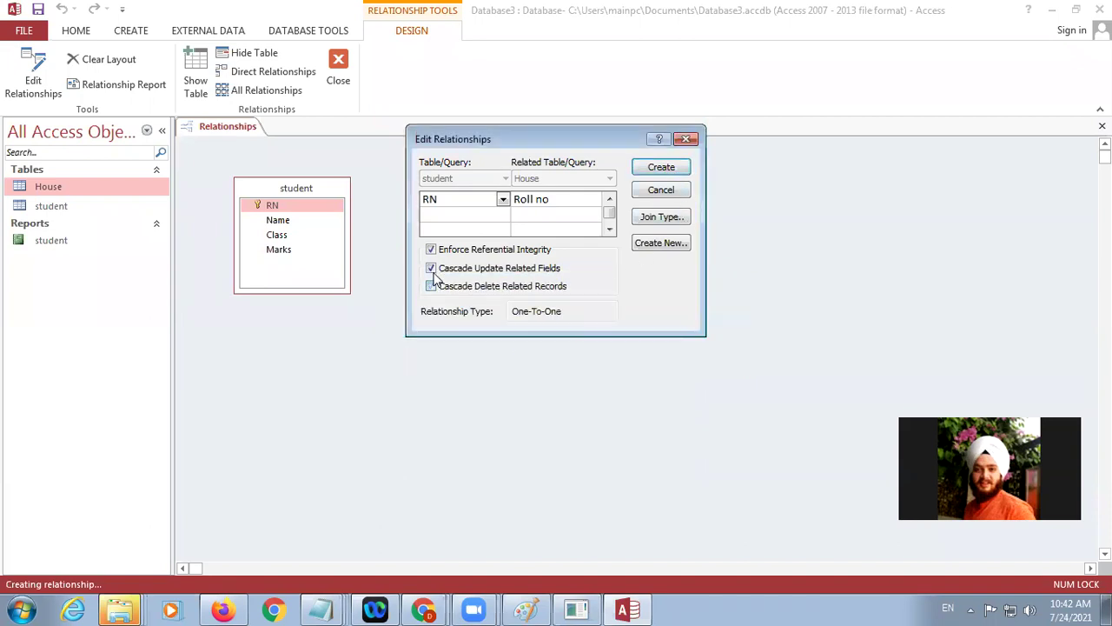
{"action": "left_click", "coordinate": [431, 267]}
{"action": "left_click", "coordinate": [663, 167]}
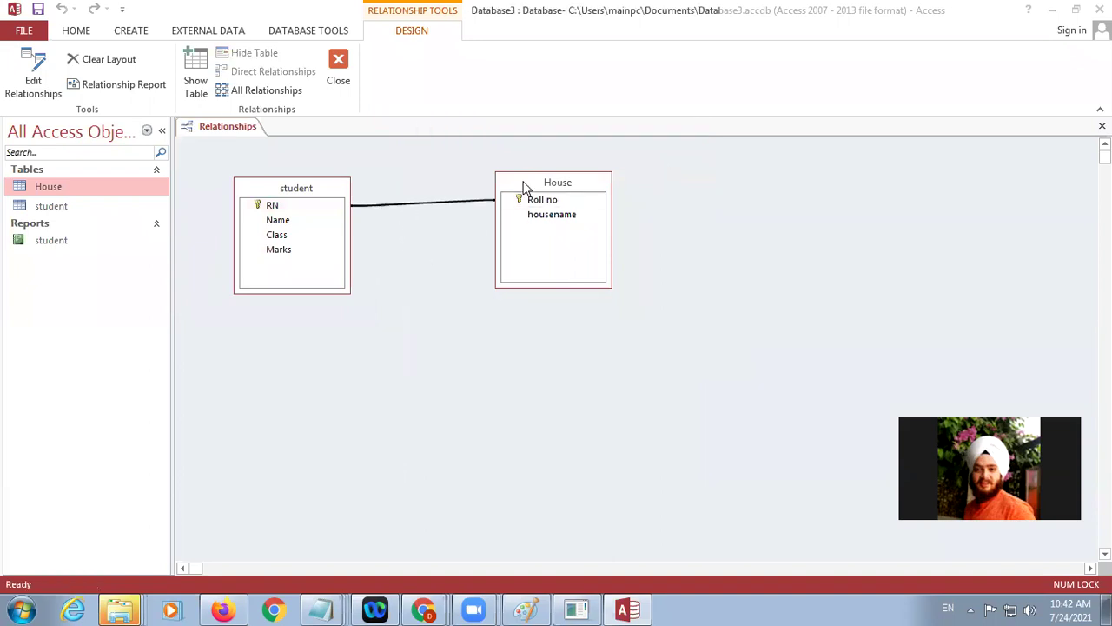
{"action": "left_click_drag", "start_coordinate": [524, 187], "coordinate": [555, 250]}
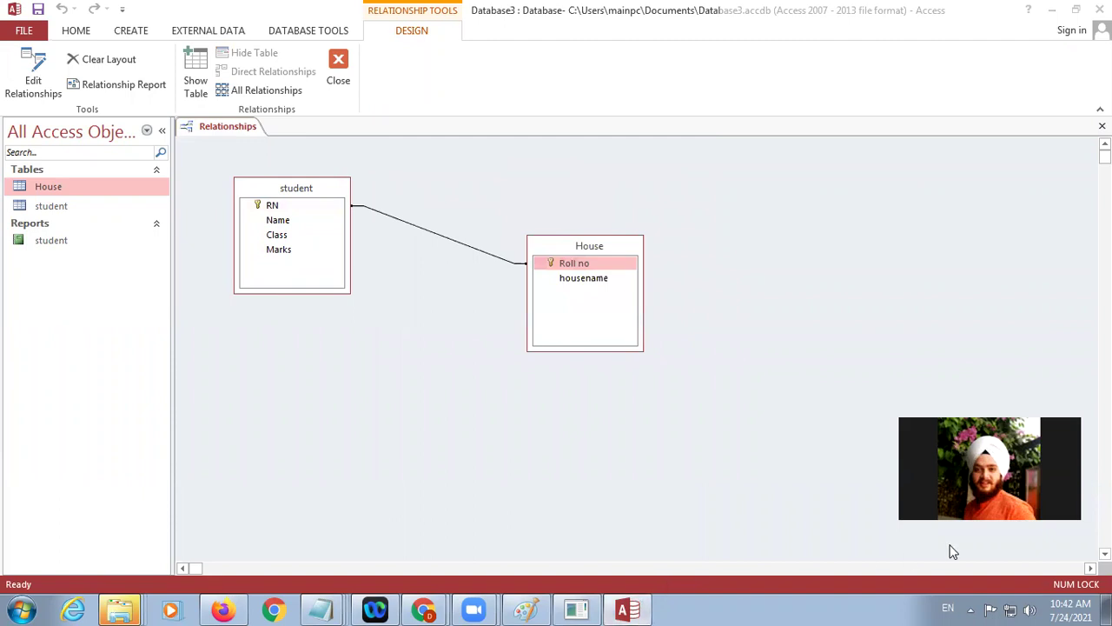